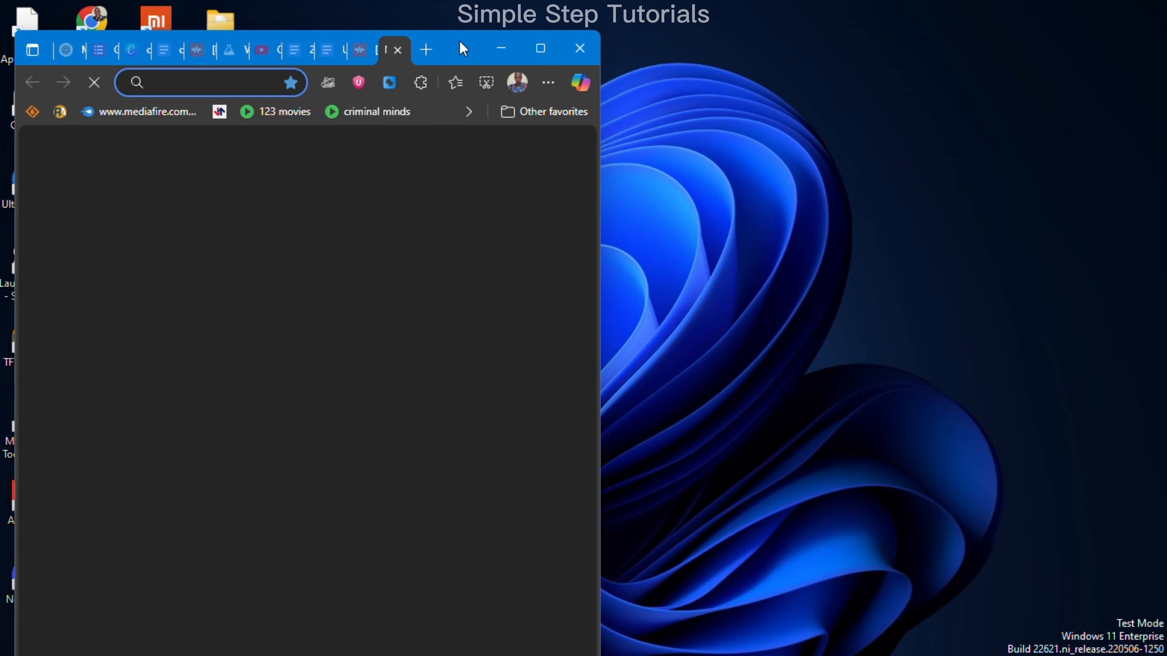
left_click(596, 98)
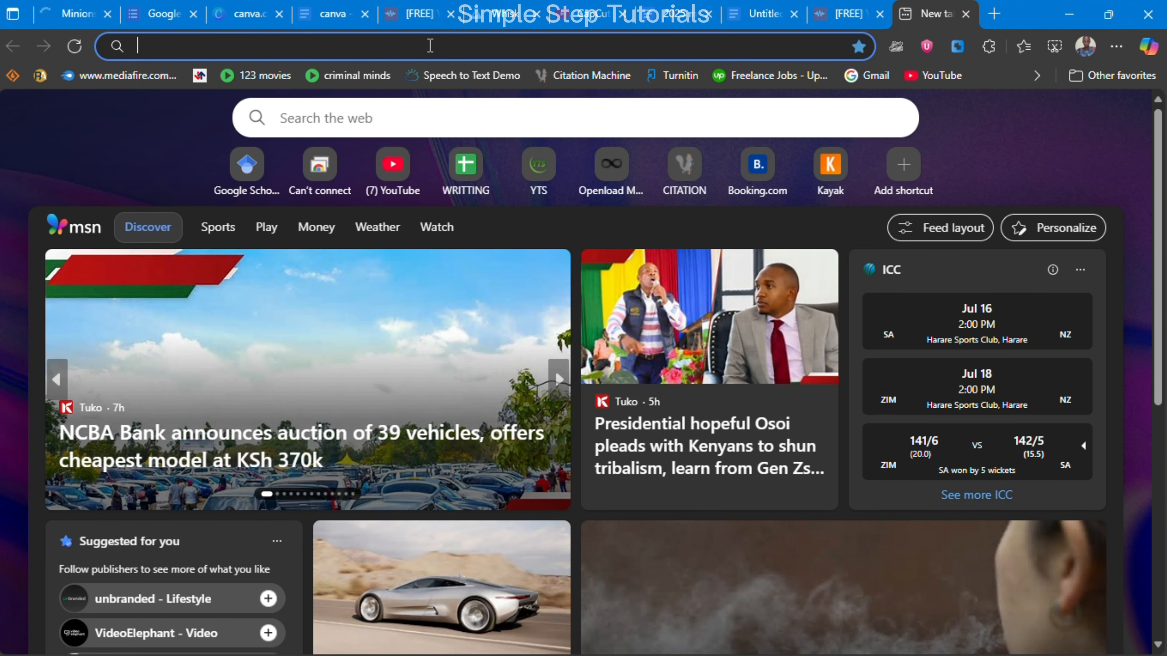
type("https://forms.google.com")
key("Return")
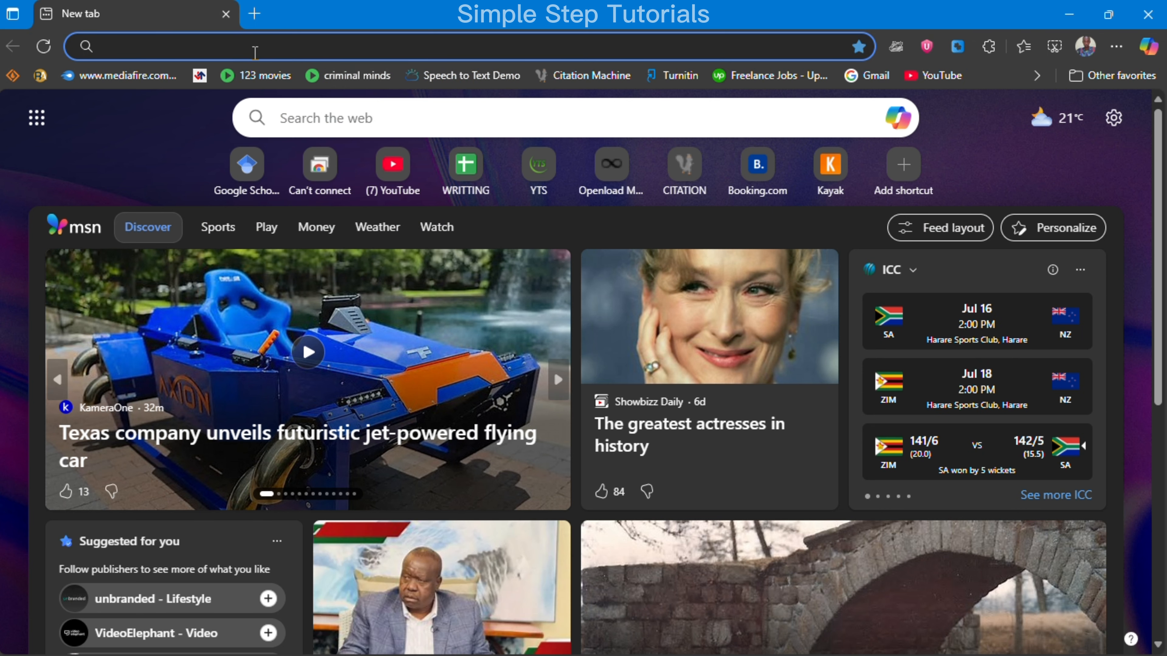
type("https://forms.google.com")
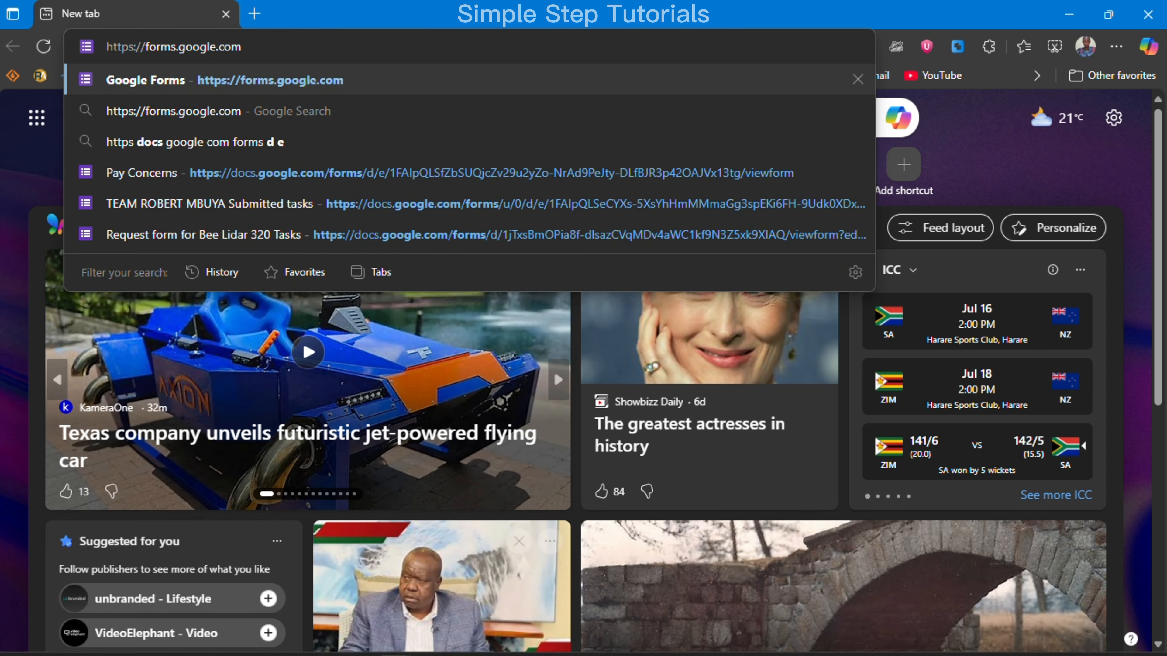
mouse_move(408, 650)
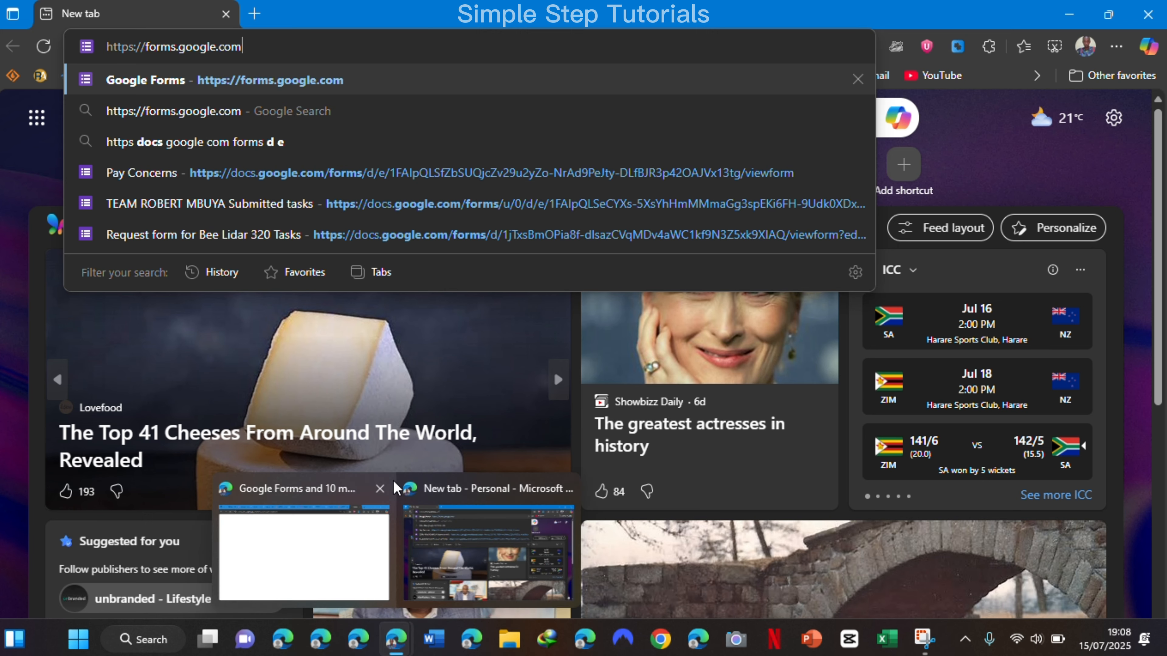
key("Return")
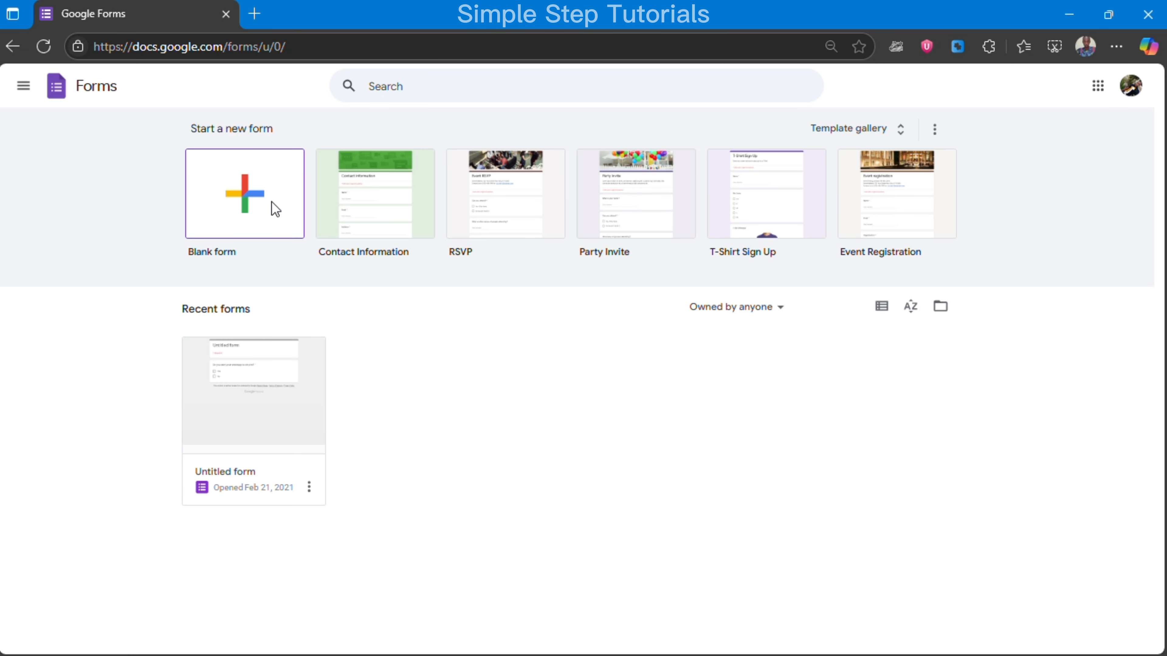
left_click(247, 206)
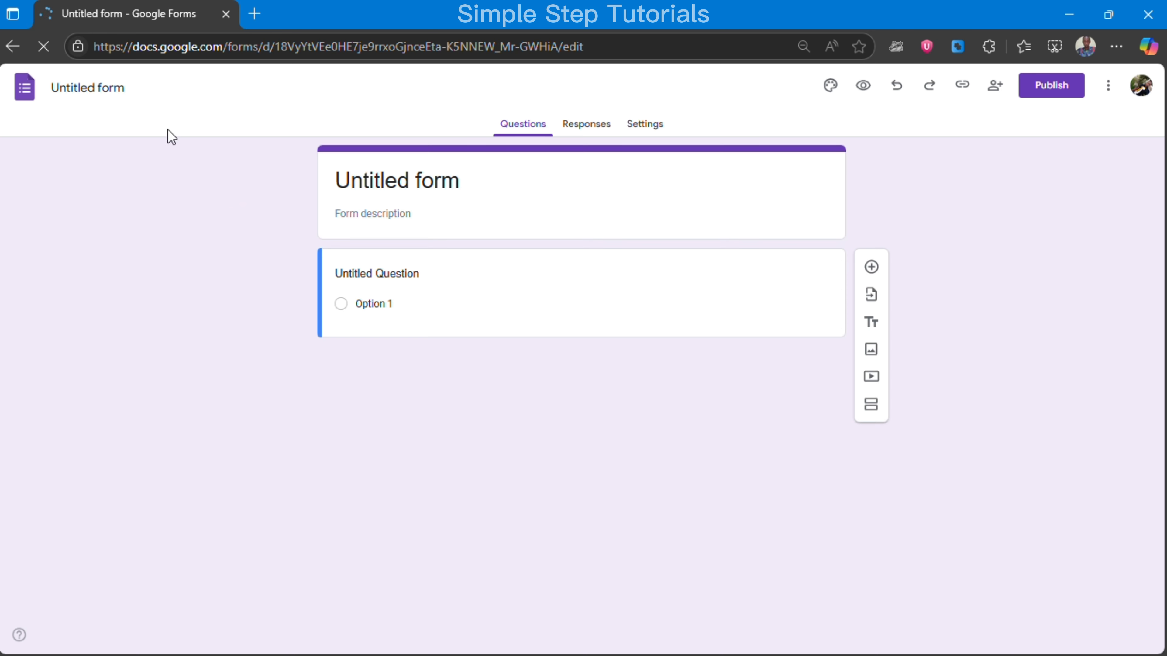
Step: Rename the untitled form as "Student Survey"
left_click(94, 87)
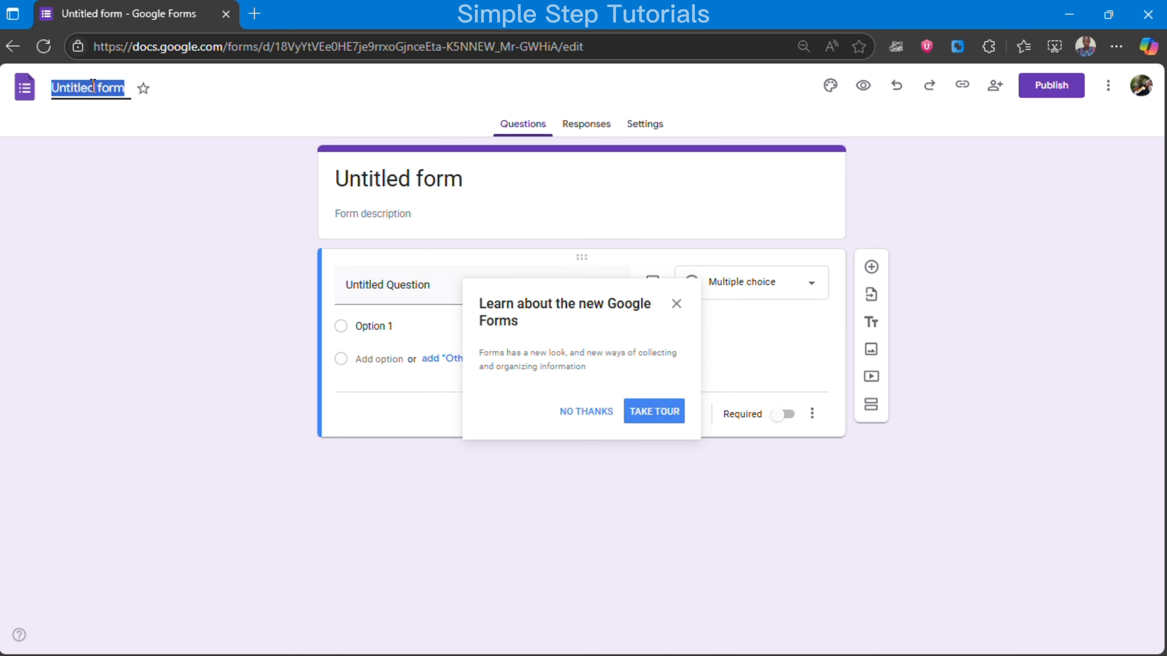
type("Studeb")
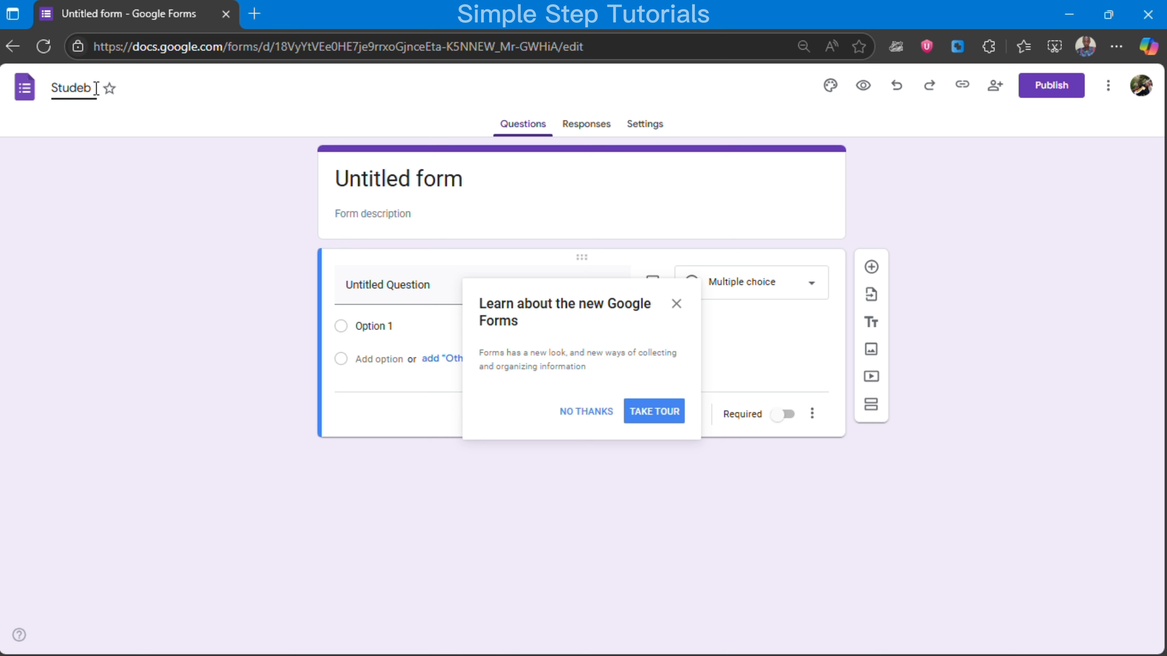
key("BackSpace")
type("nt Survey")
left_click(170, 250)
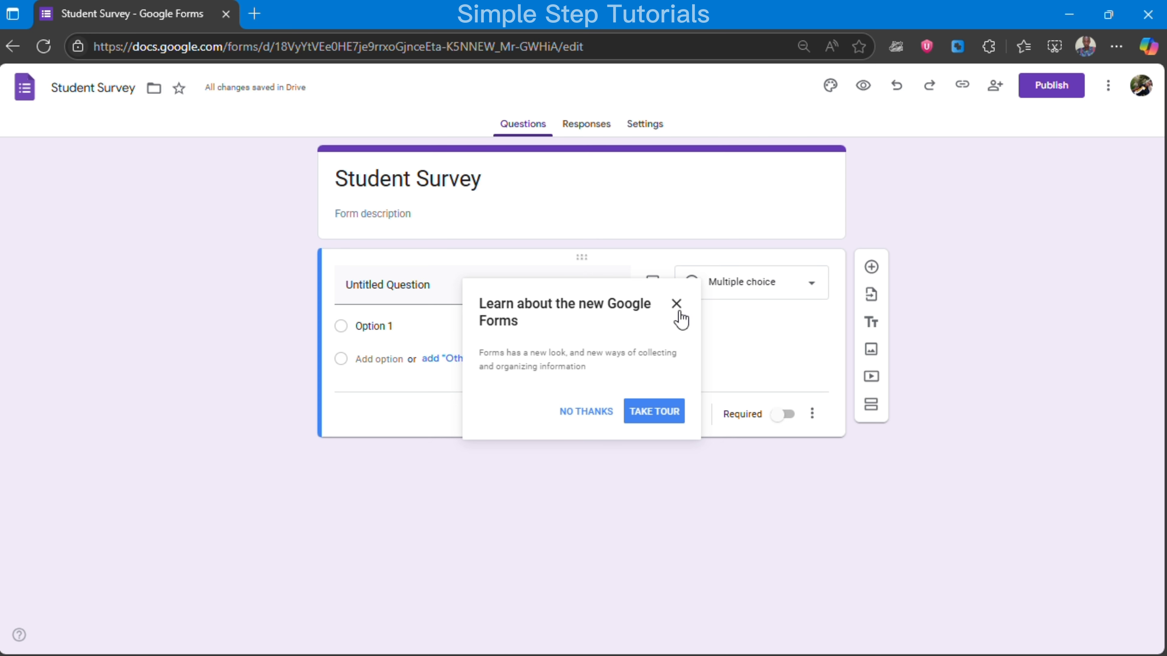
Step: Decline the tour offer and set the first question to "What is your name?" with the Short answer type
left_click(593, 410)
left_click(396, 293)
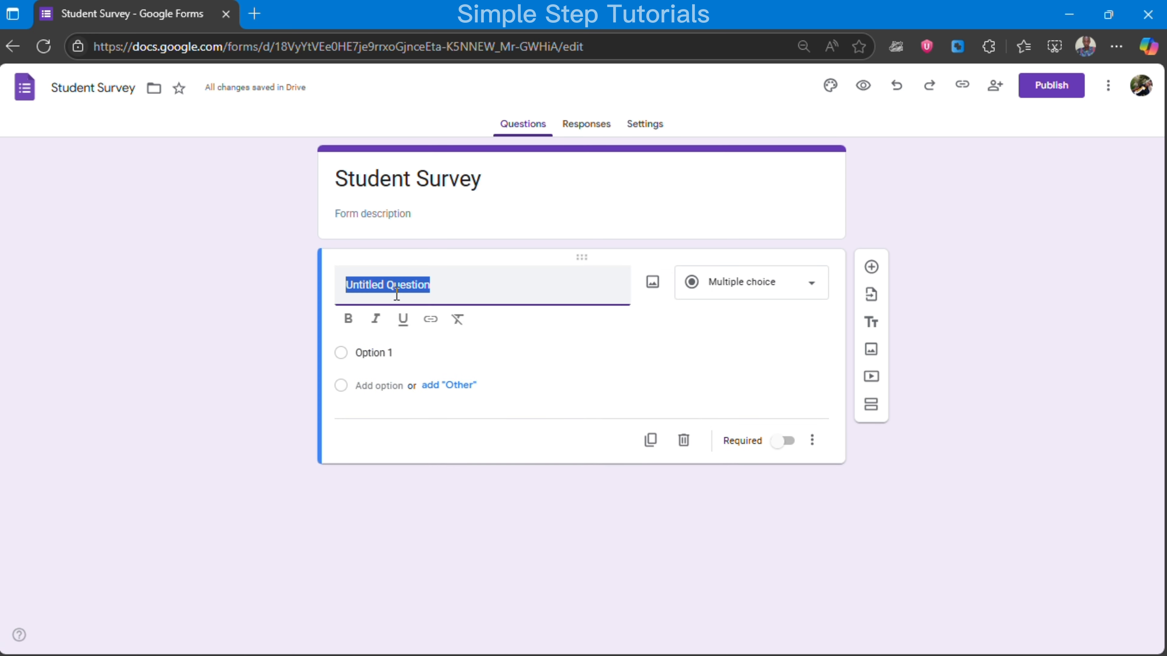
type("Whats")
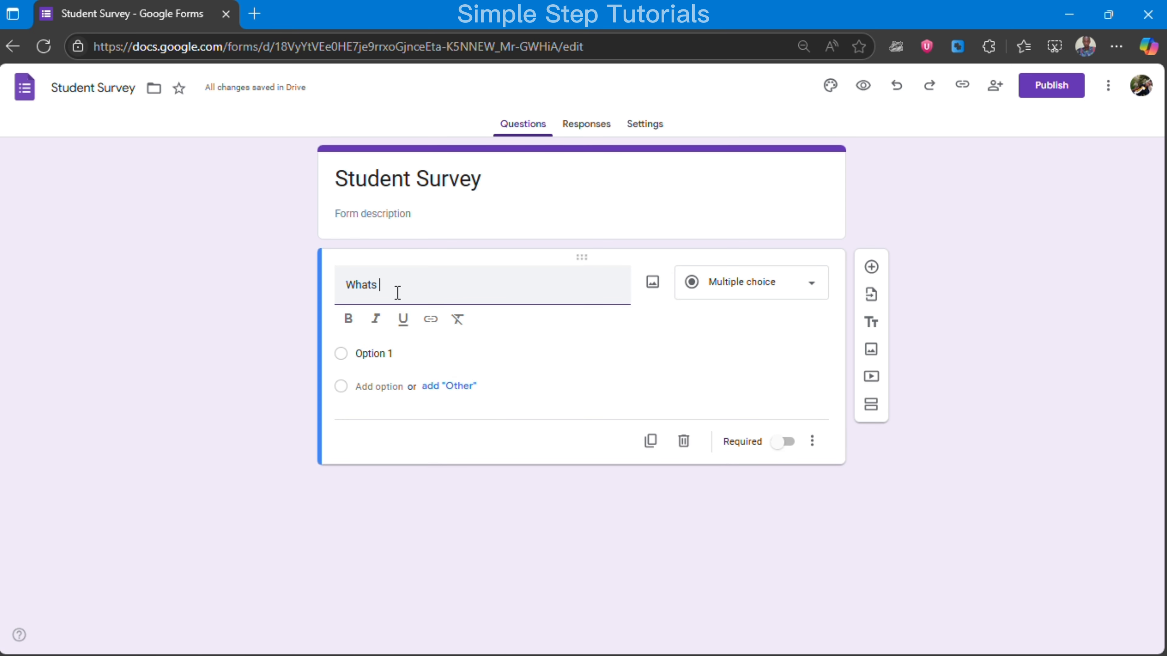
key("BackSpace")
key("BackSpace")
type("is your name?")
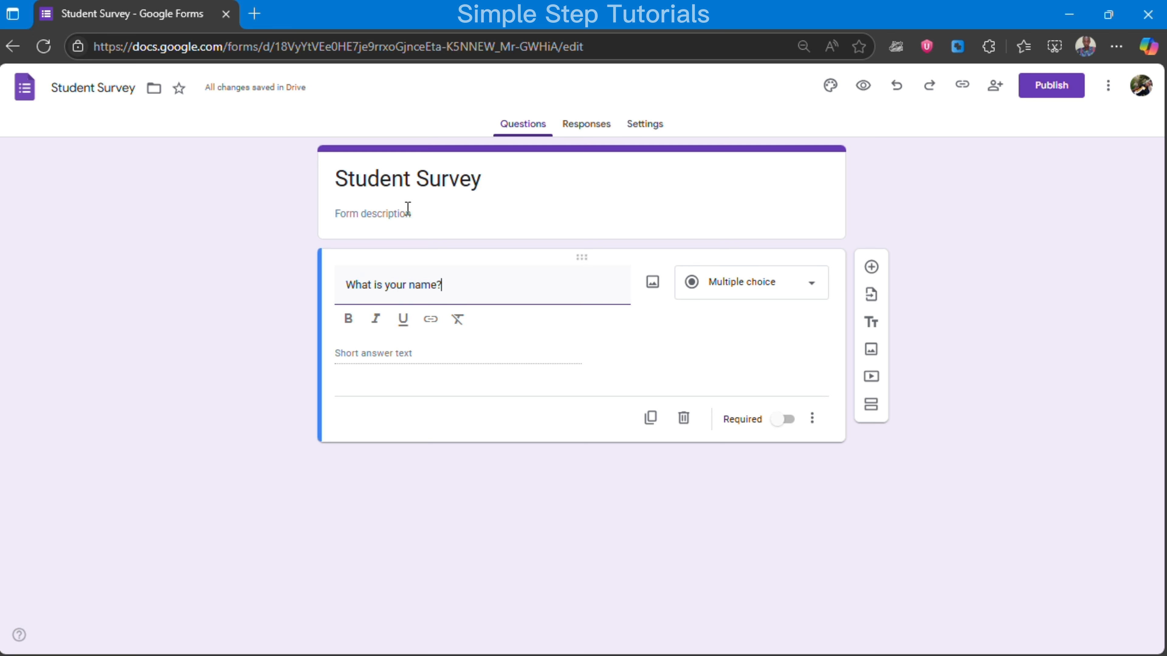
left_click(782, 288)
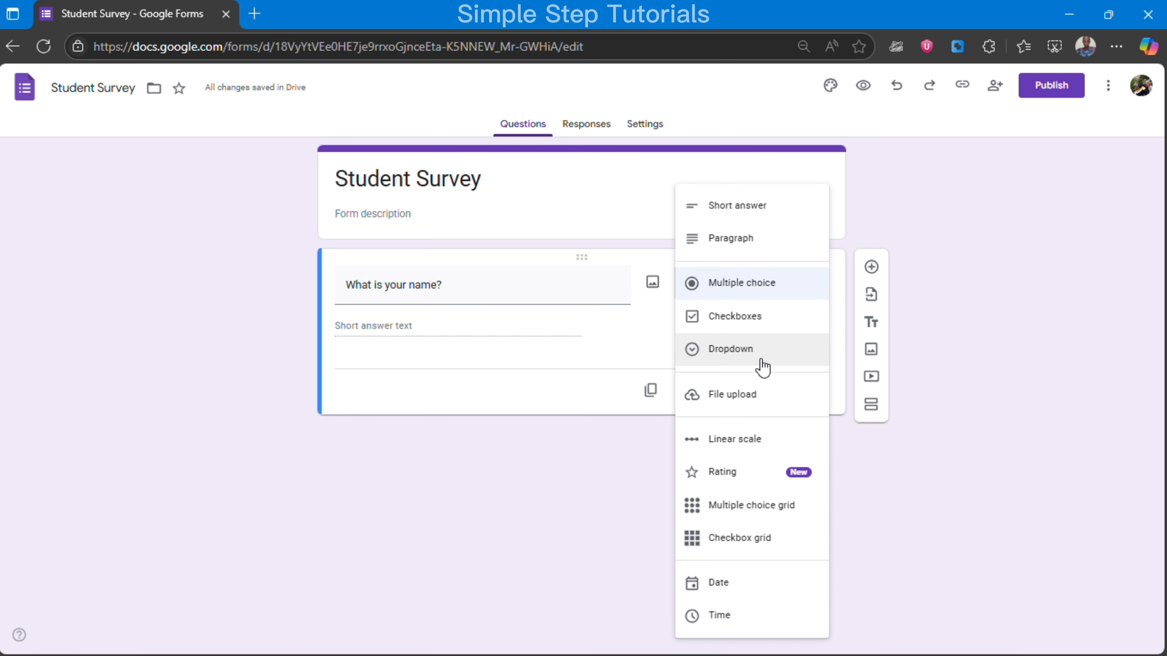
left_click(736, 211)
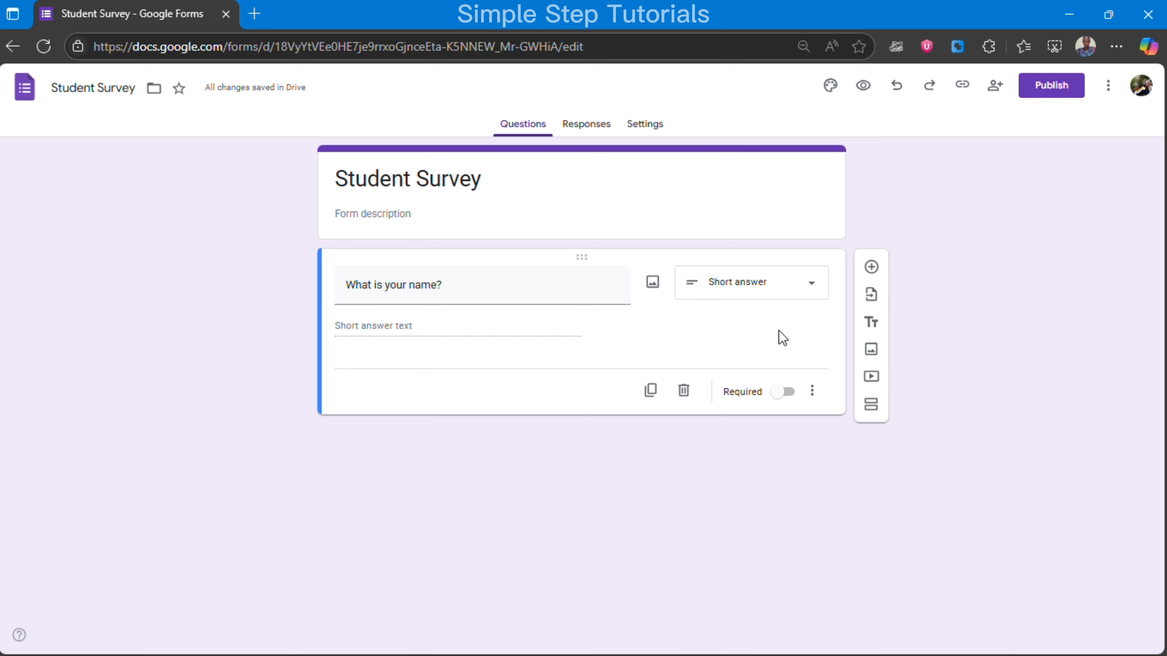
Step: Add a second question below the name question with the text "What is your age bracket?"
left_click(871, 268)
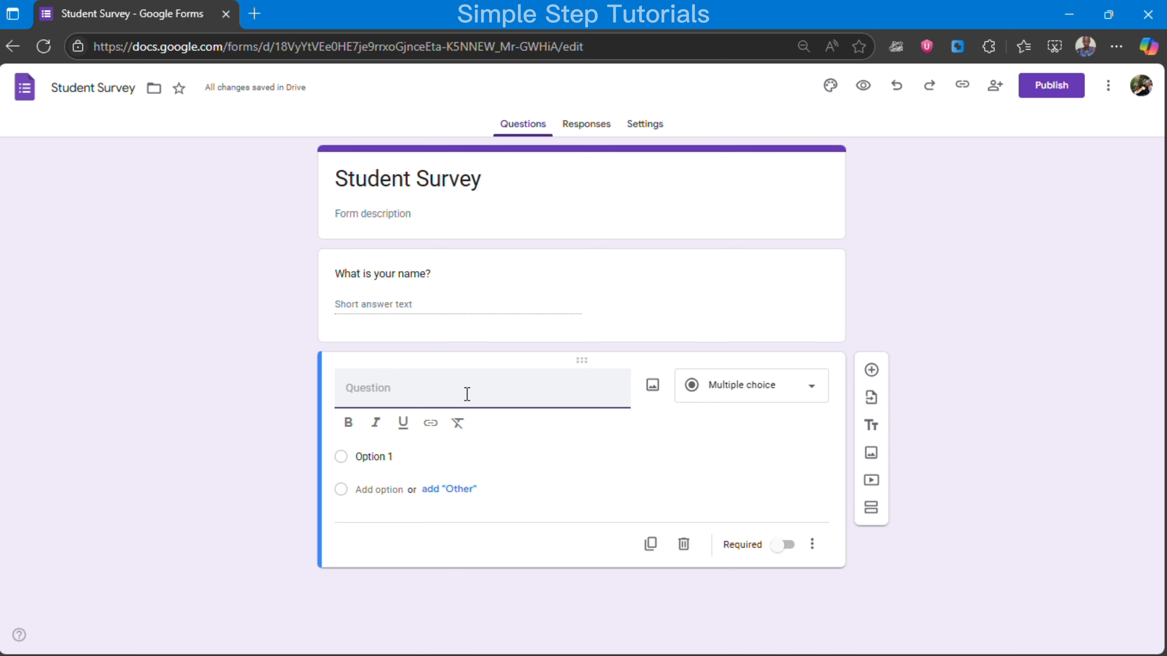
type("What is your age?")
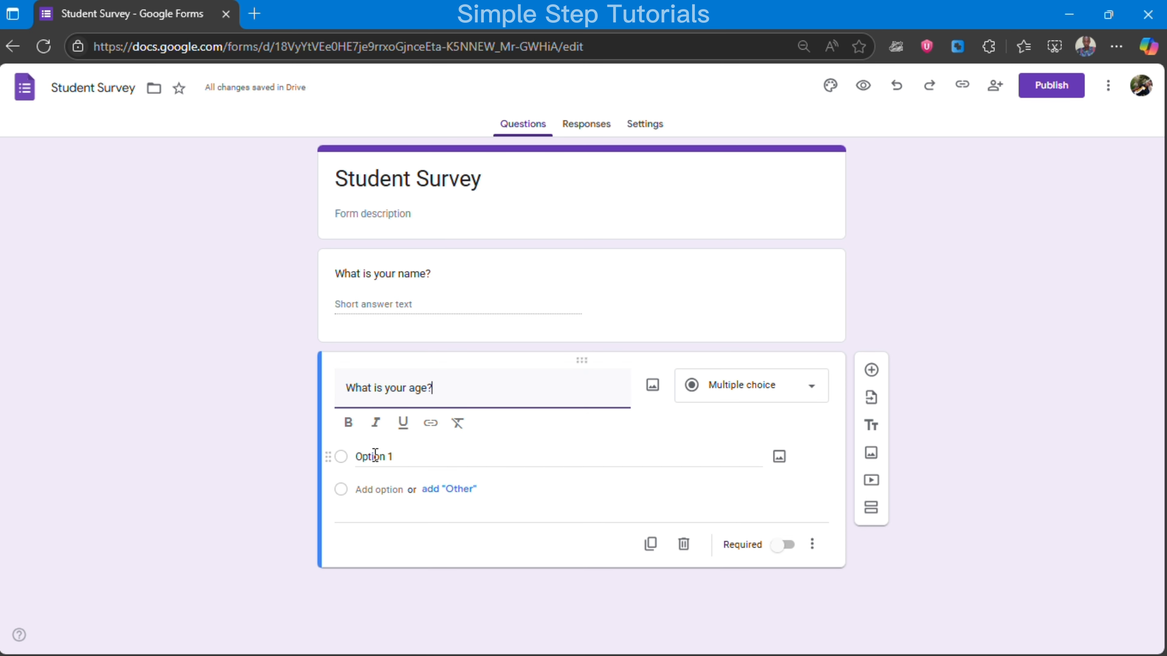
left_click(429, 388)
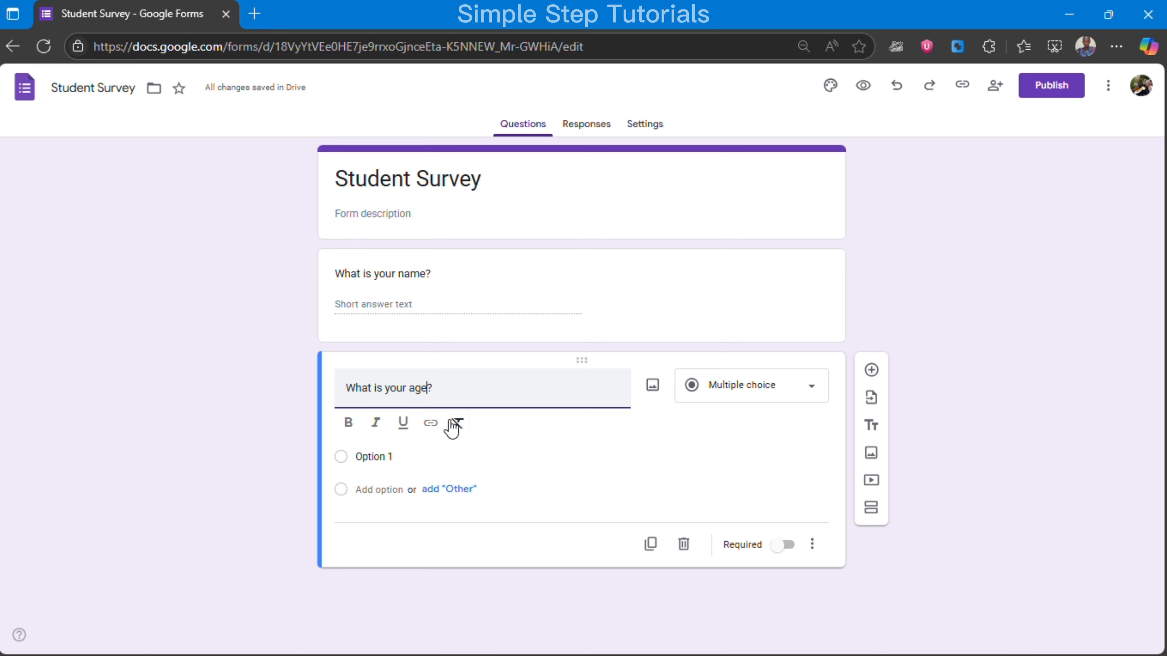
type("brac")
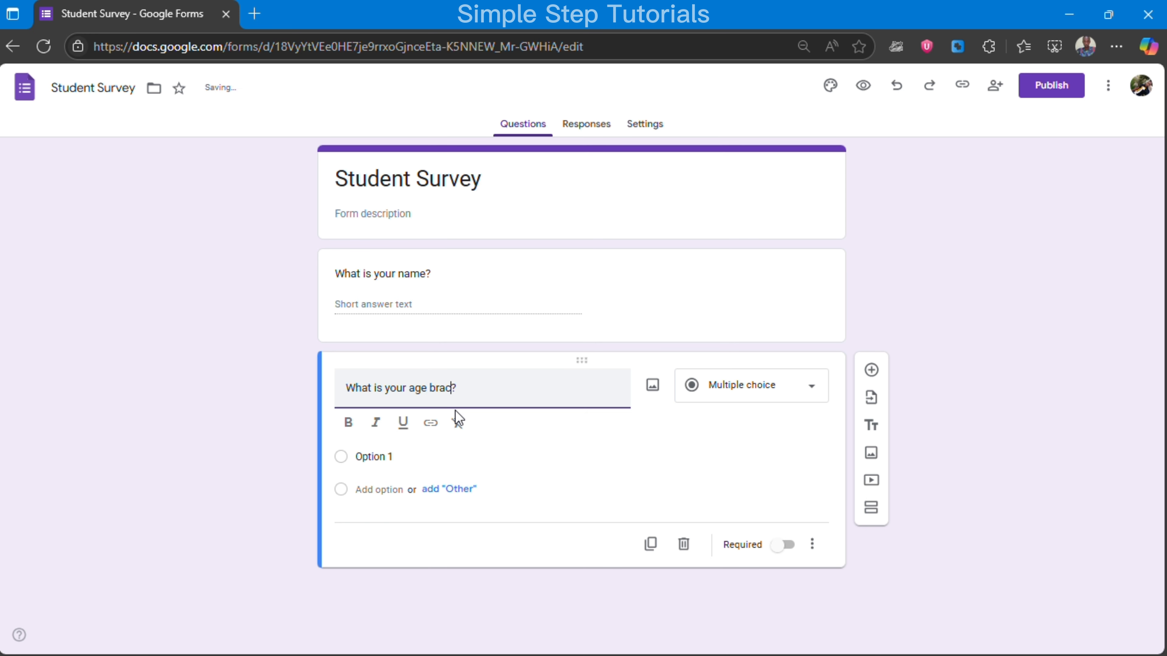
type("ket")
Step: Give the age bracket question the choices "18 - 25", "26 - 30", "30 -40" and an "Other" option
left_click(411, 456)
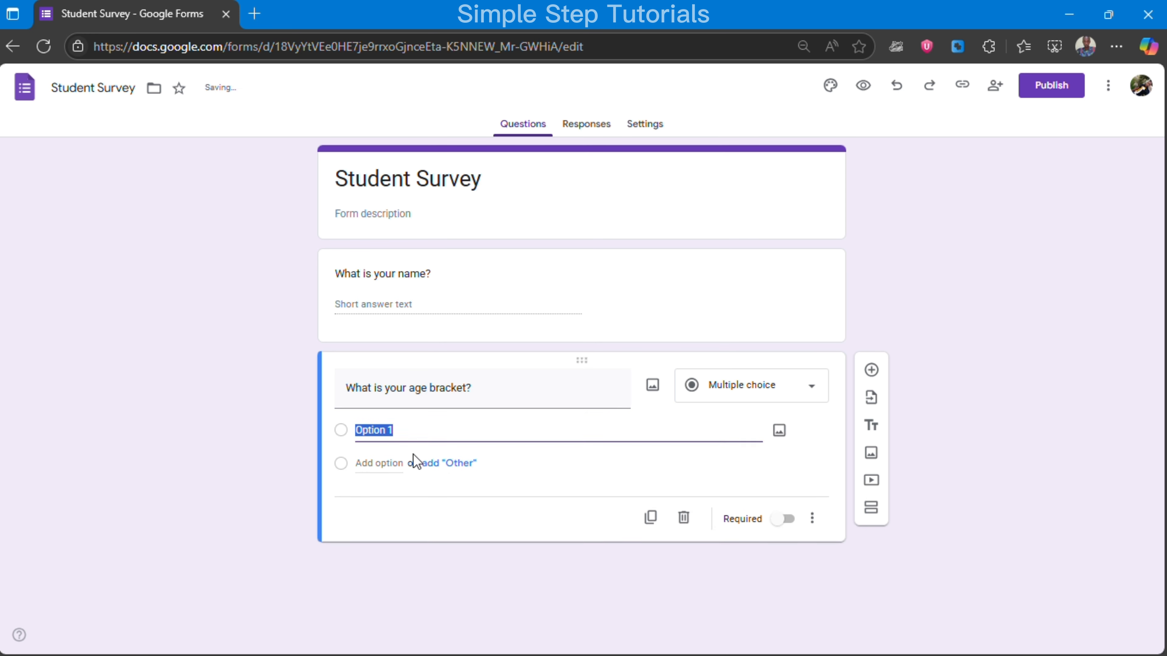
type("18 - 25")
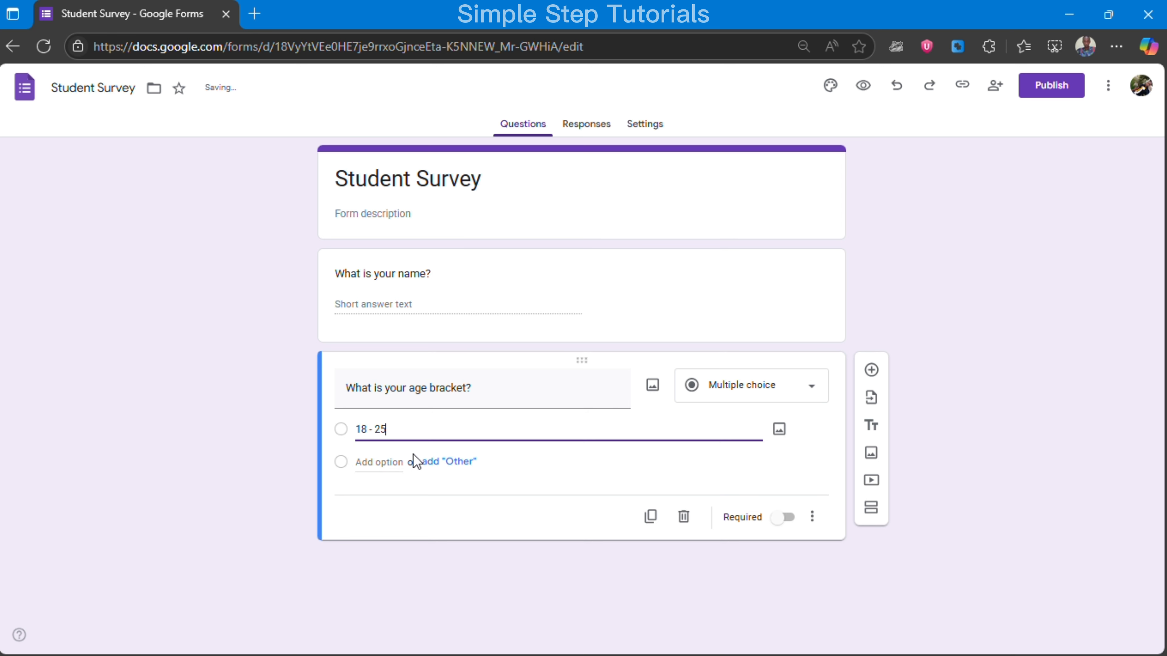
left_click(423, 459)
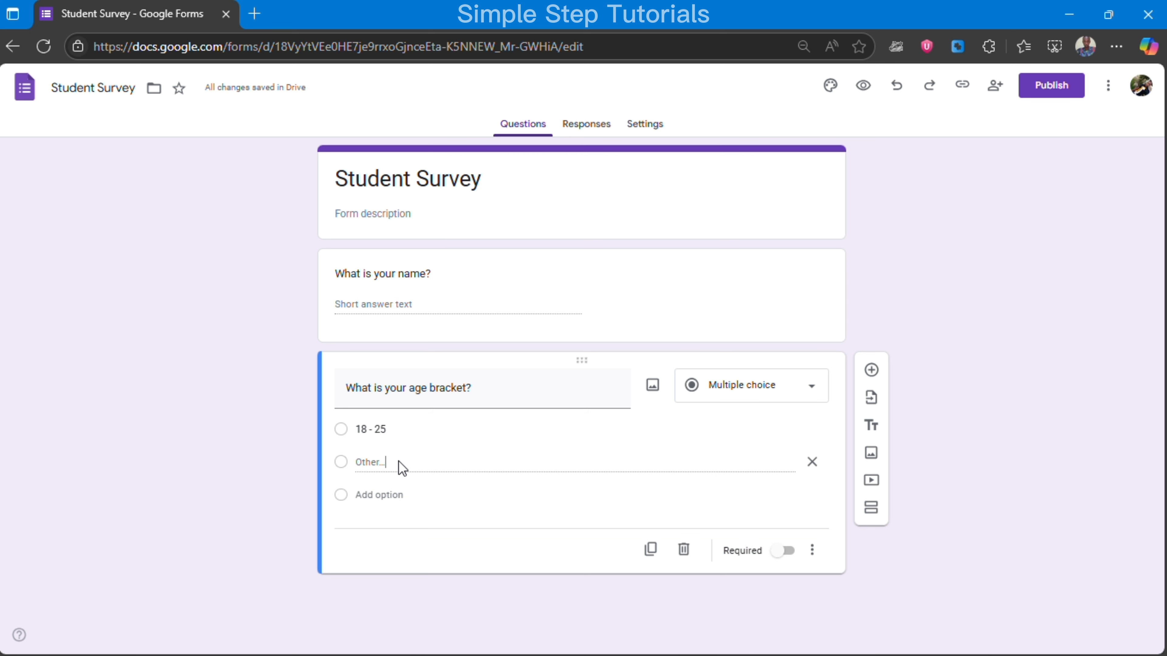
left_click(377, 495)
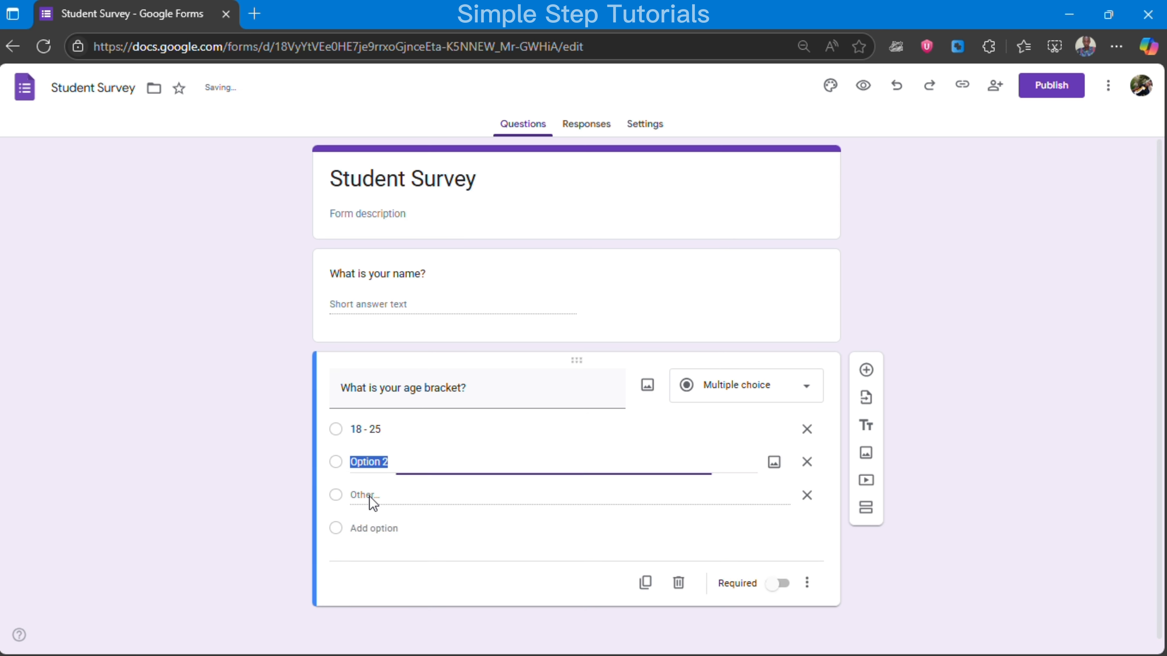
type("26")
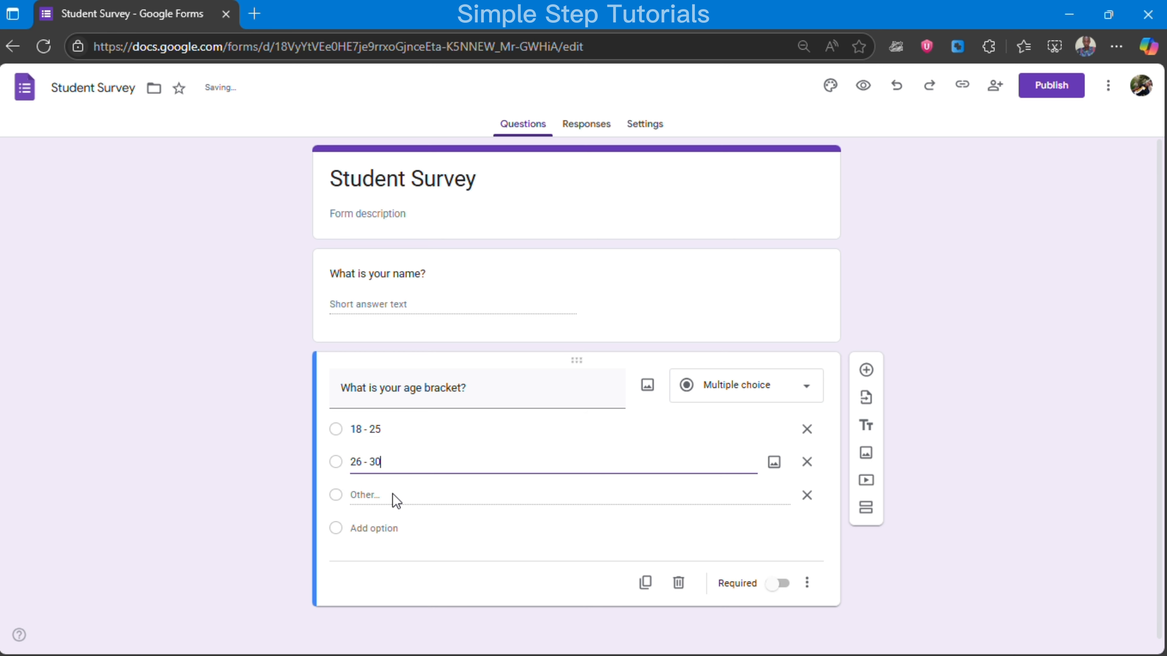
type(" - 30")
left_click(385, 530)
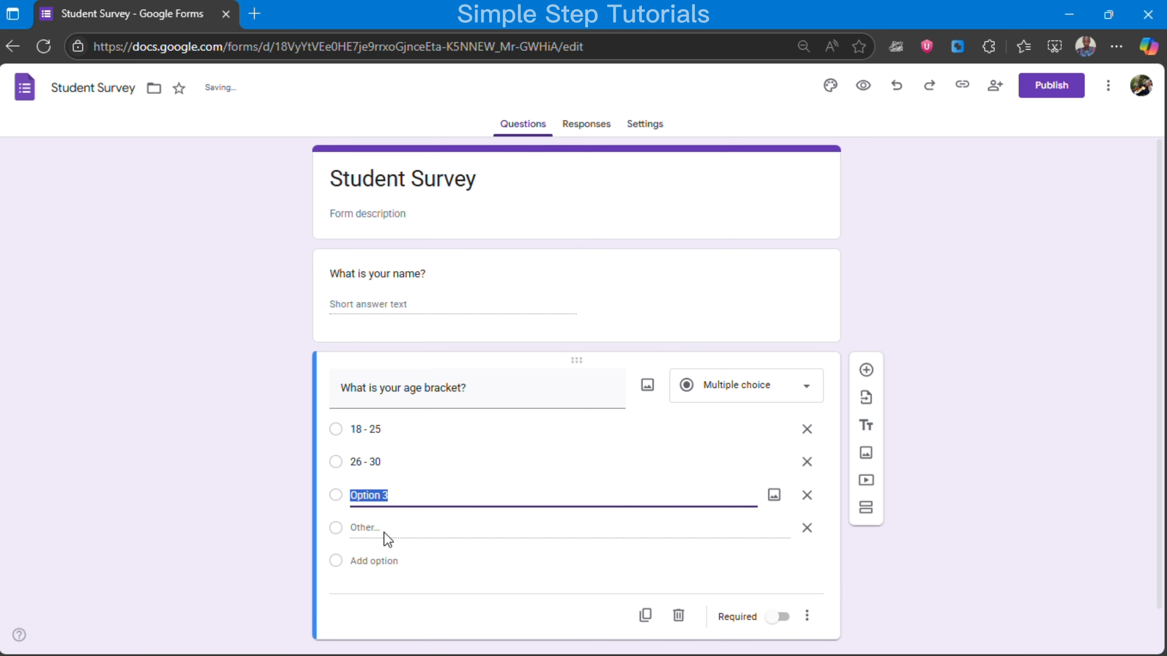
type("30")
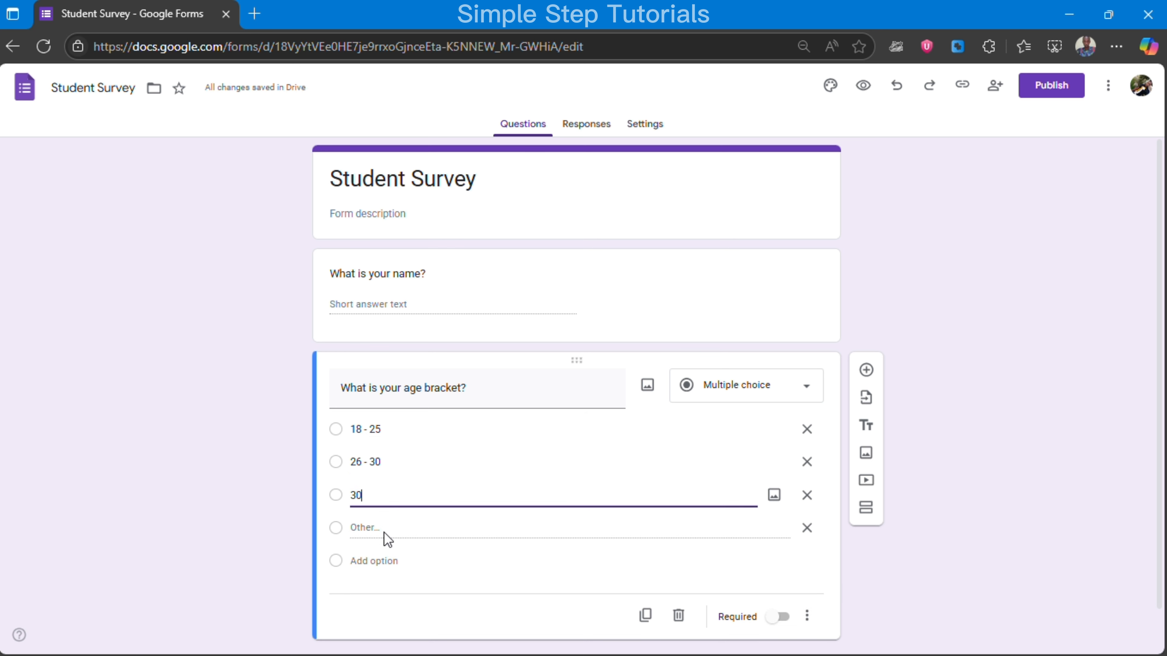
type(" -40")
left_click(336, 536)
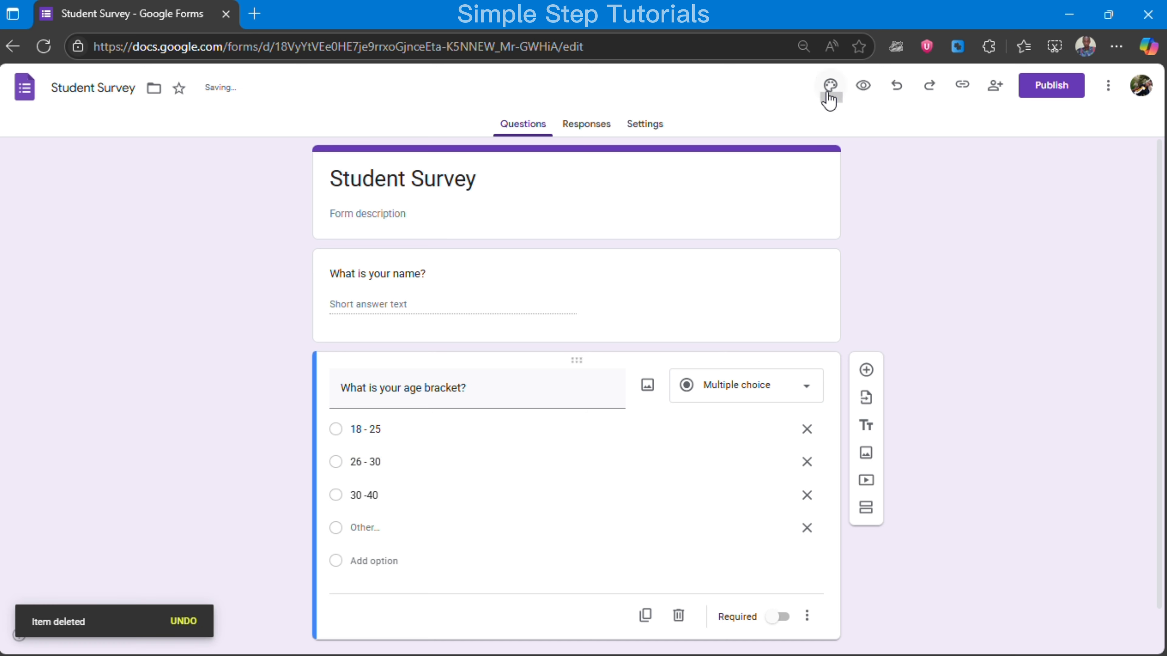
Step: Change the form's theme color to Green #4caf50 with the darkest green background shade, and close the theme settings
left_click(830, 91)
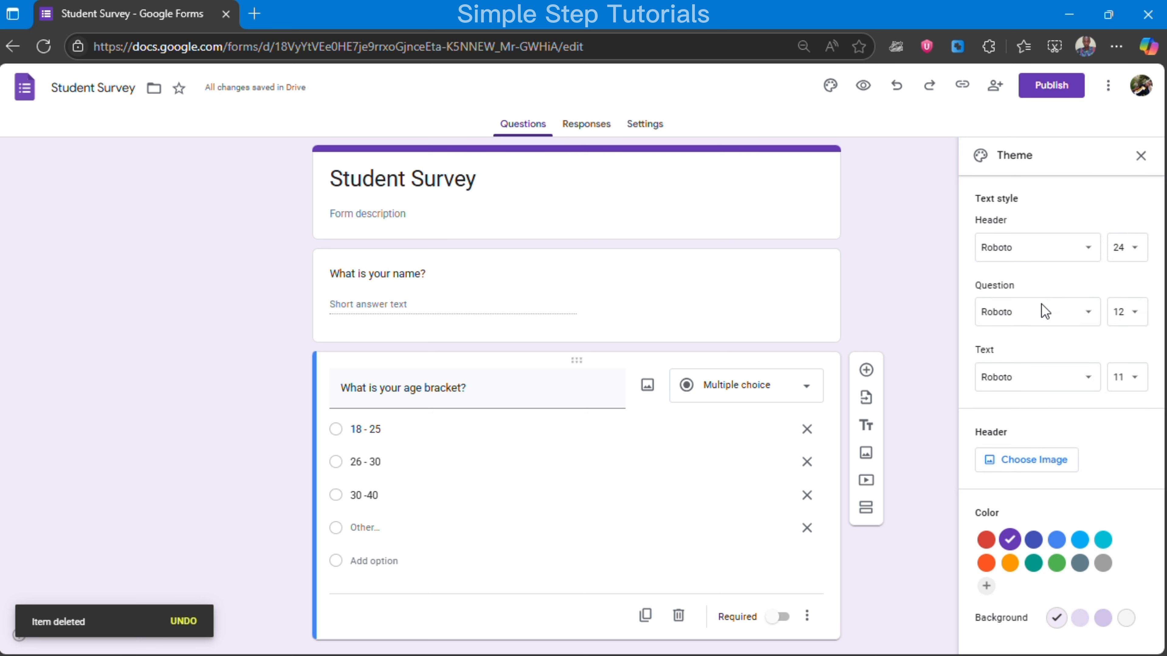
left_click(1035, 543)
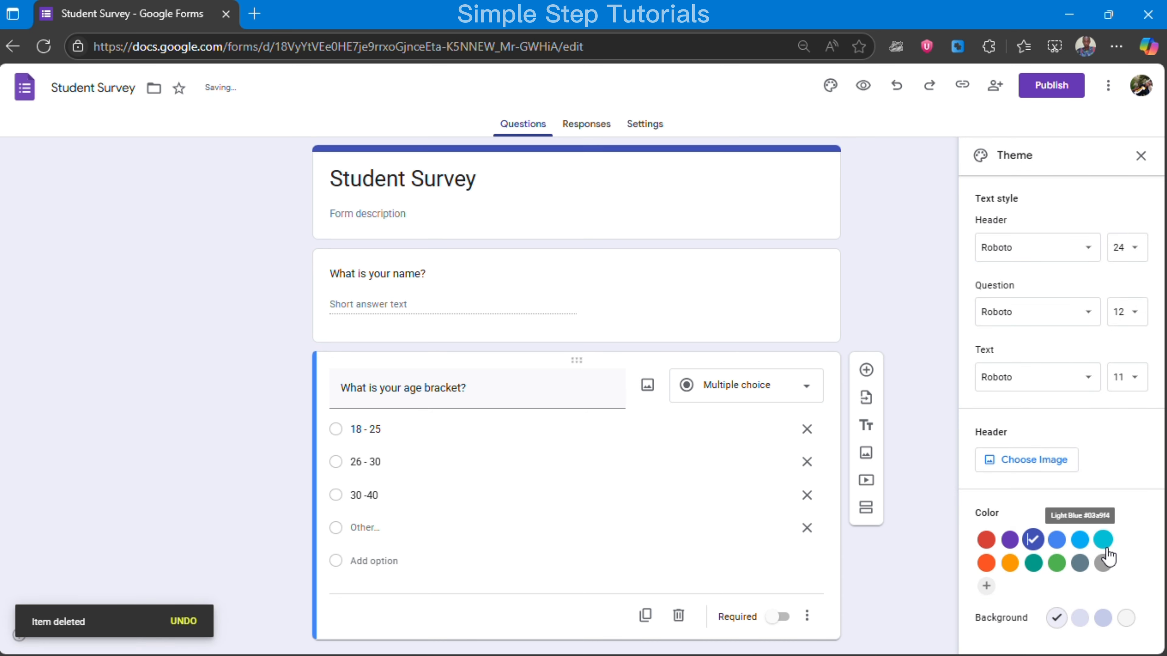
left_click(1057, 563)
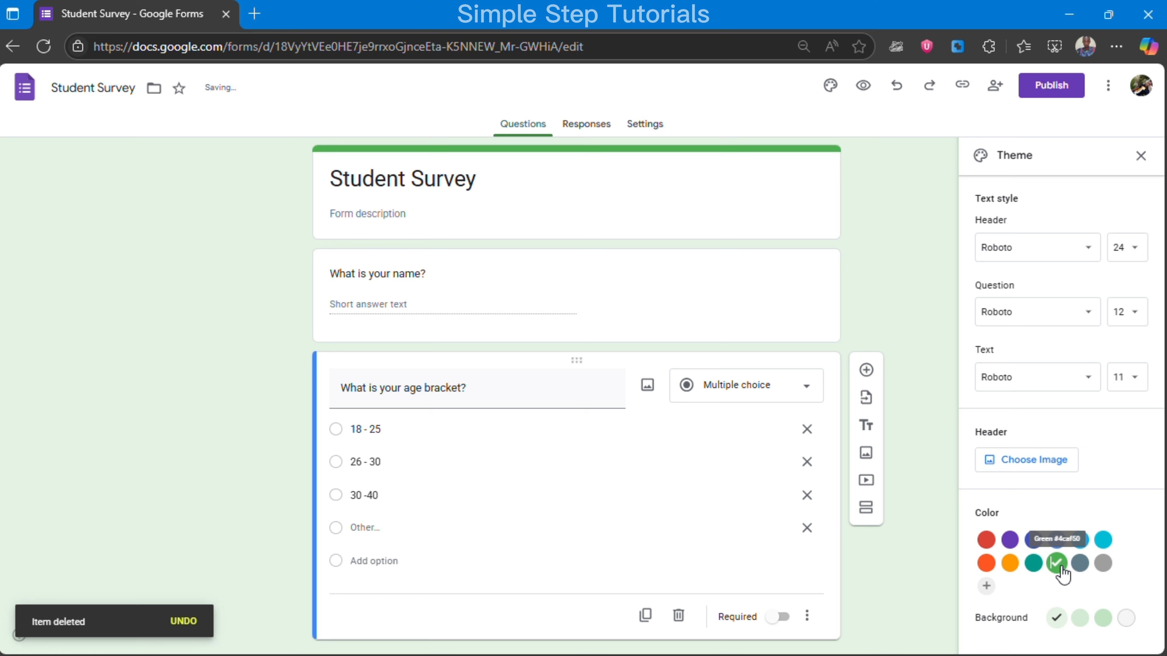
left_click(1103, 617)
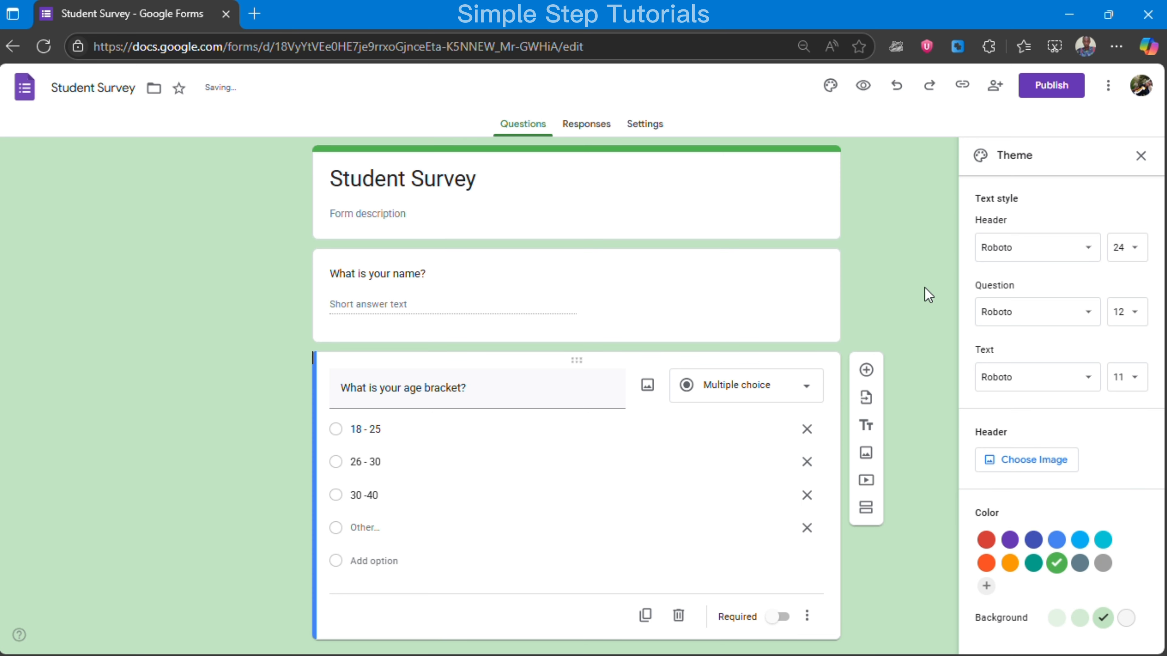
left_click(1141, 155)
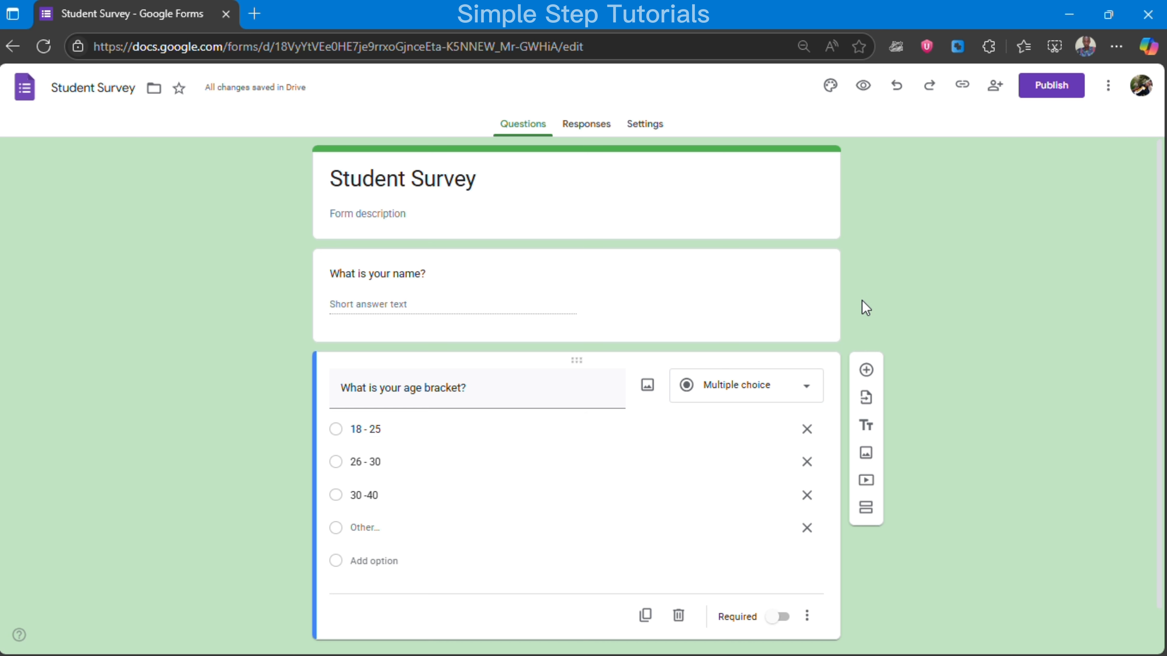
Step: Preview the form, try it out with a first name and the 18 - 25 age bracket, and return to the form editor
left_click(862, 84)
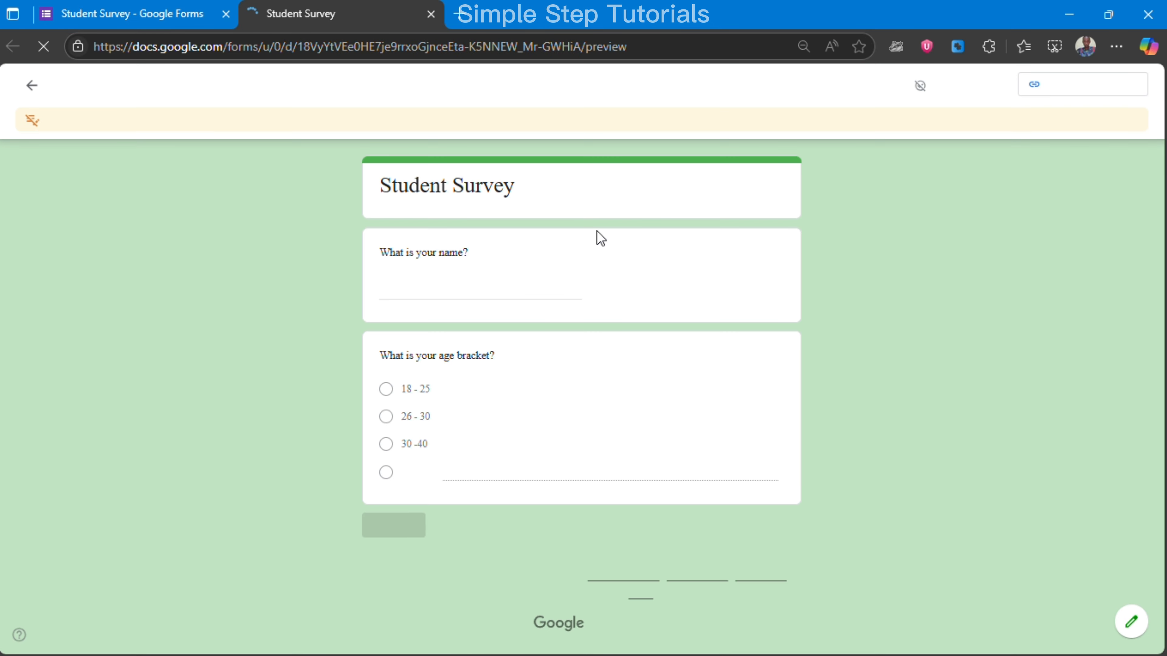
left_click(478, 290)
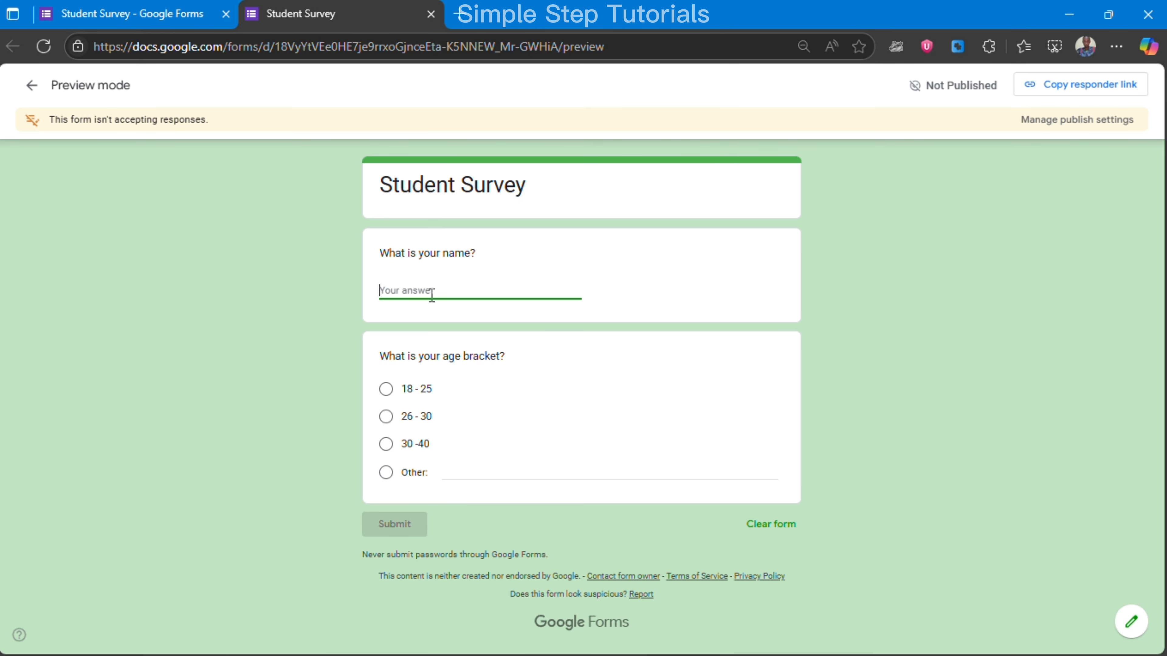
type("James")
left_click(407, 394)
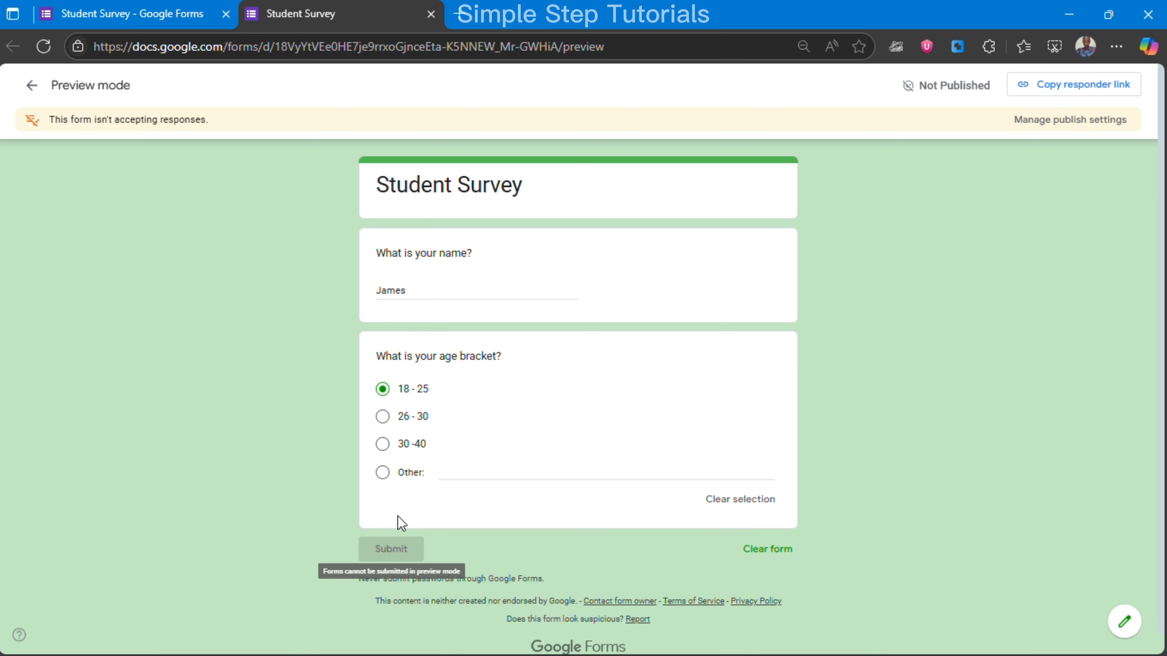
left_click(170, 8)
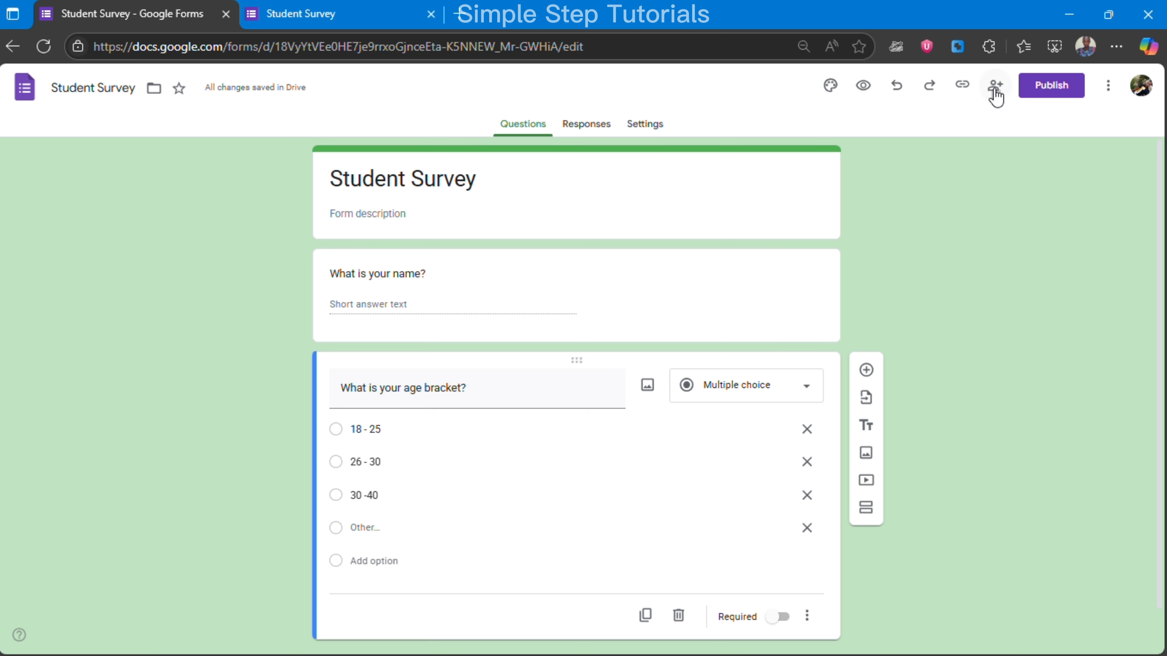
Step: Publish the Student Survey form to anyone with the link and dismiss the response management tip
left_click(964, 86)
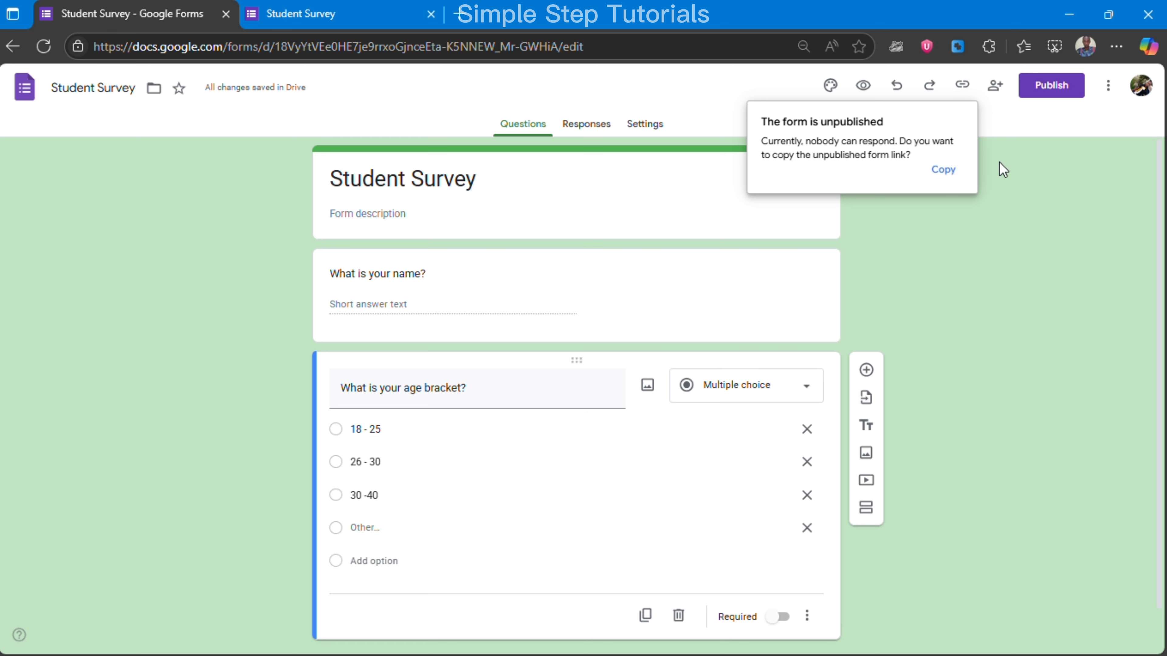
left_click(1056, 86)
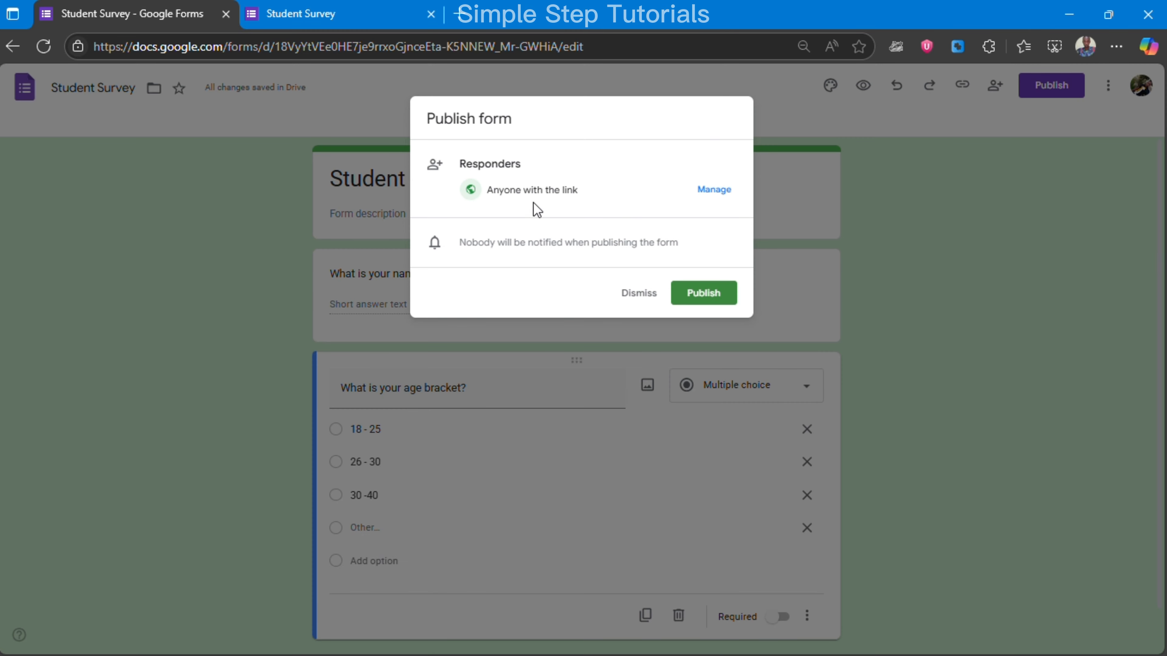
left_click(689, 297)
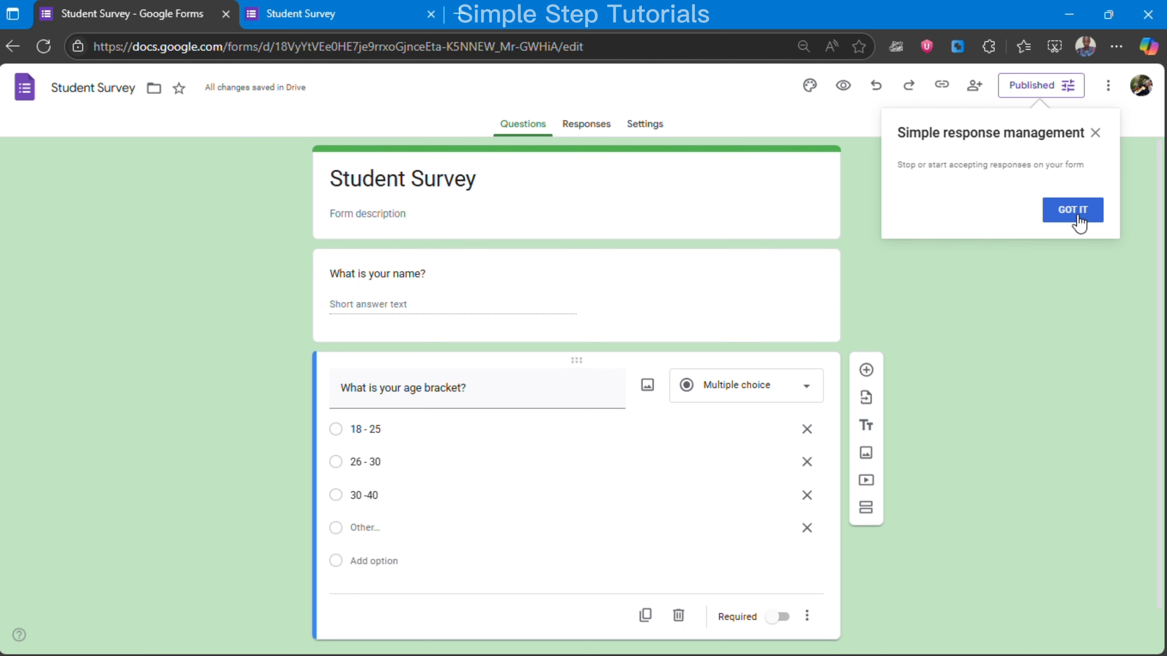
left_click(1077, 212)
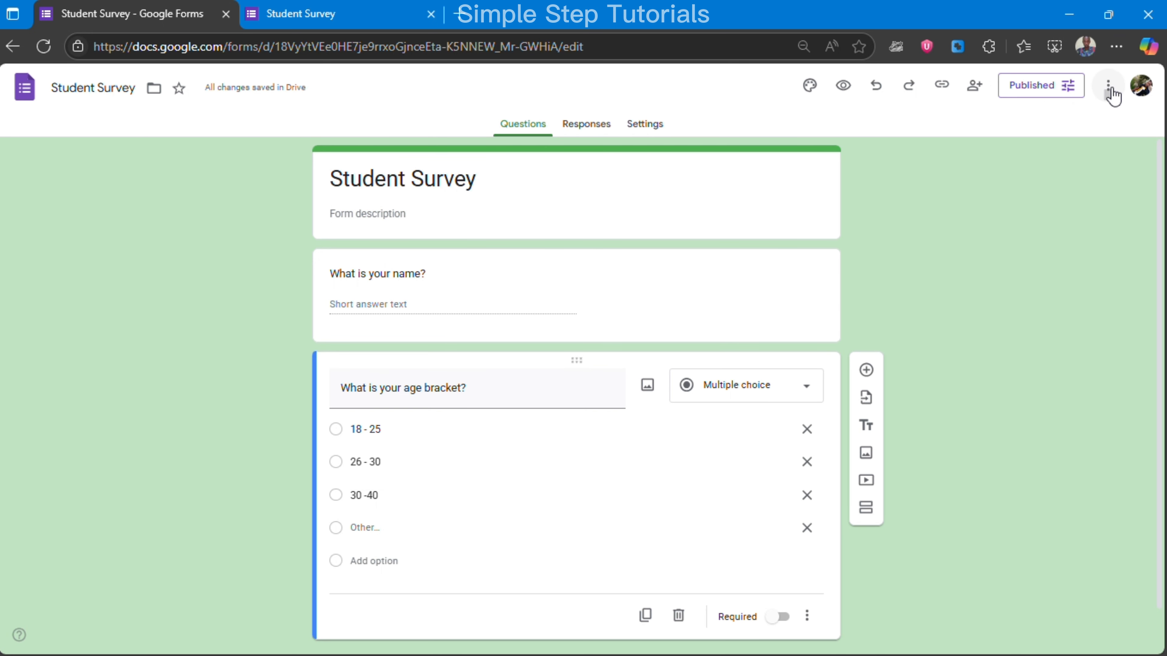
Step: Copy the responder link from the form's sharing settings, then review the published options and close them without changes
left_click(973, 86)
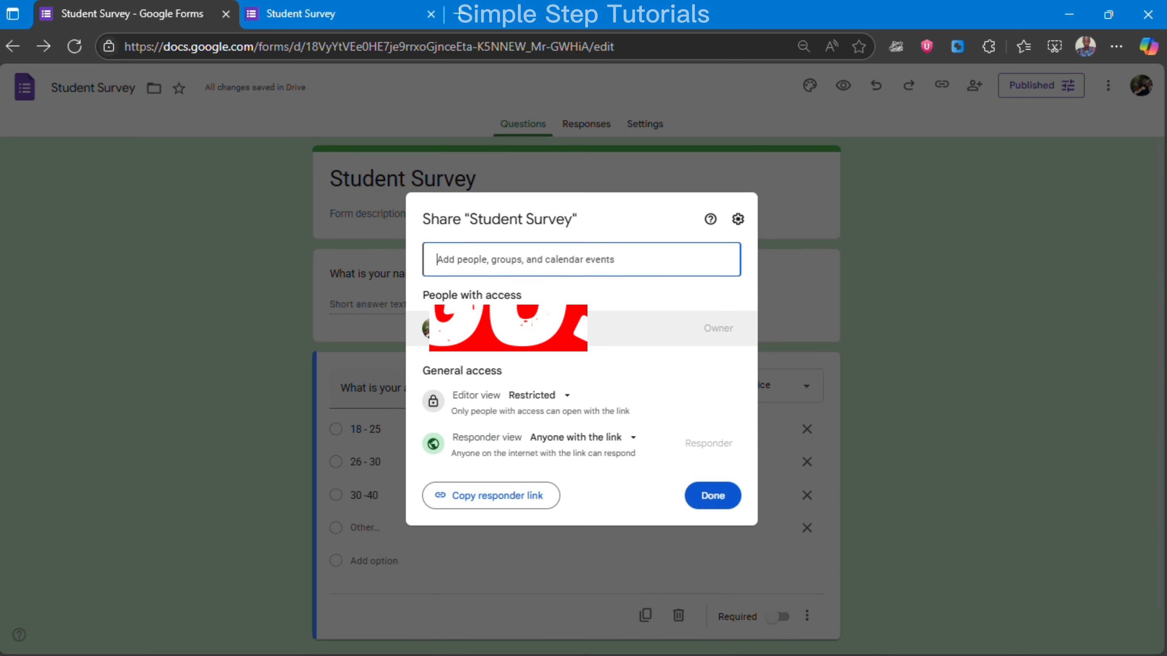
left_click(525, 504)
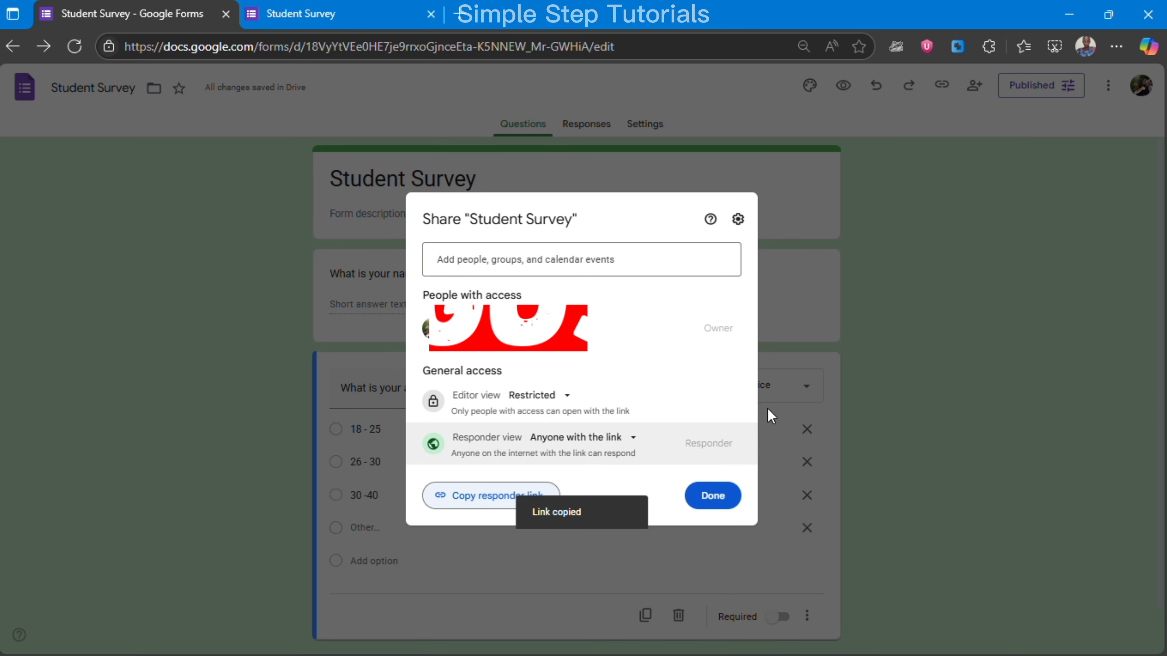
left_click(709, 496)
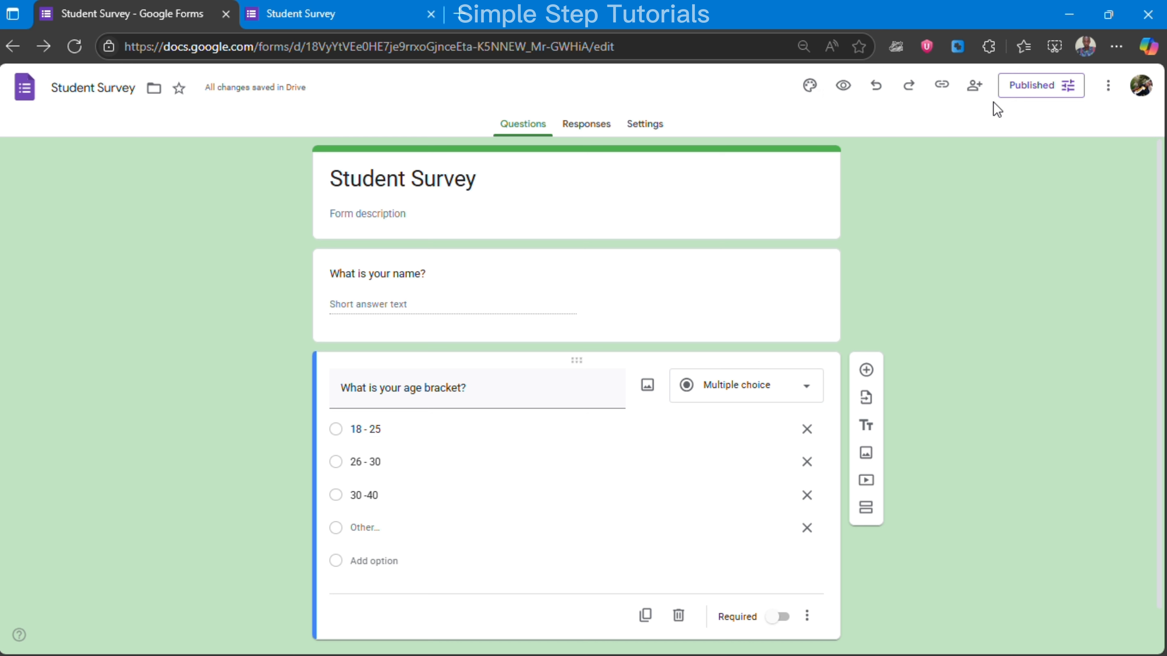
left_click(1065, 90)
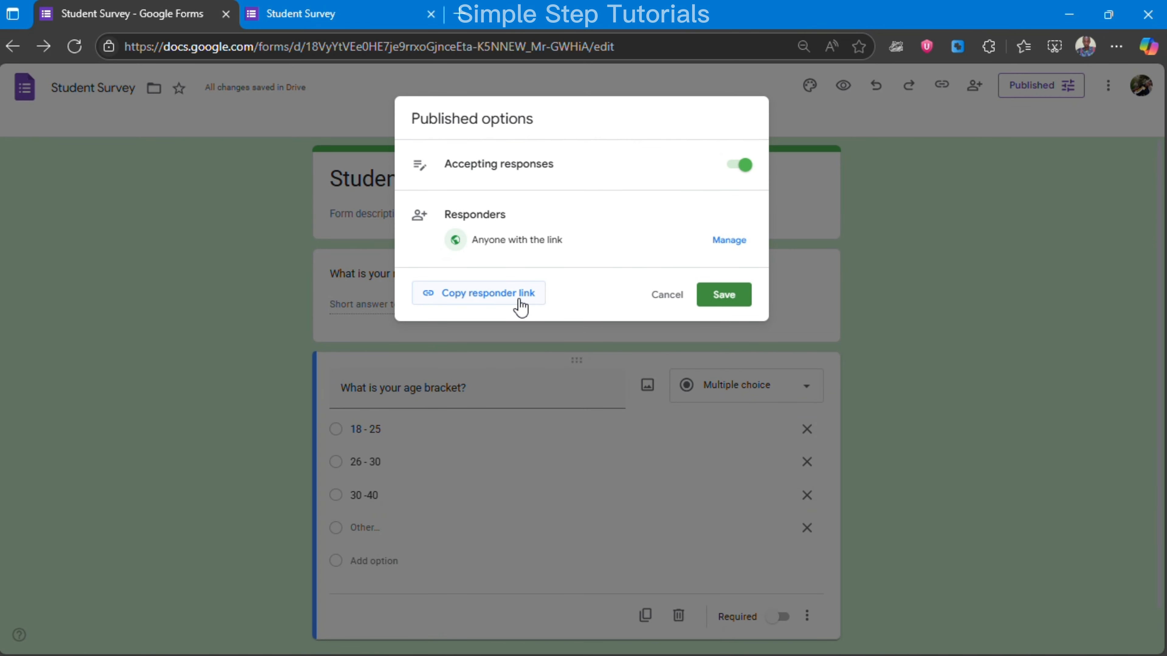
left_click(894, 294)
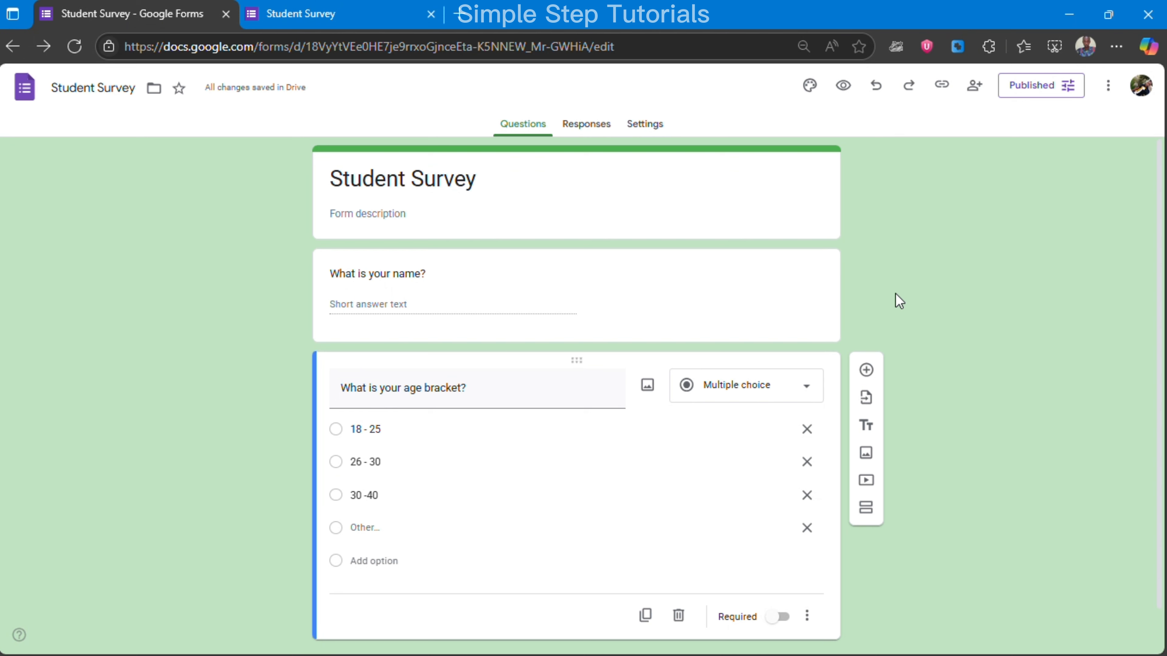